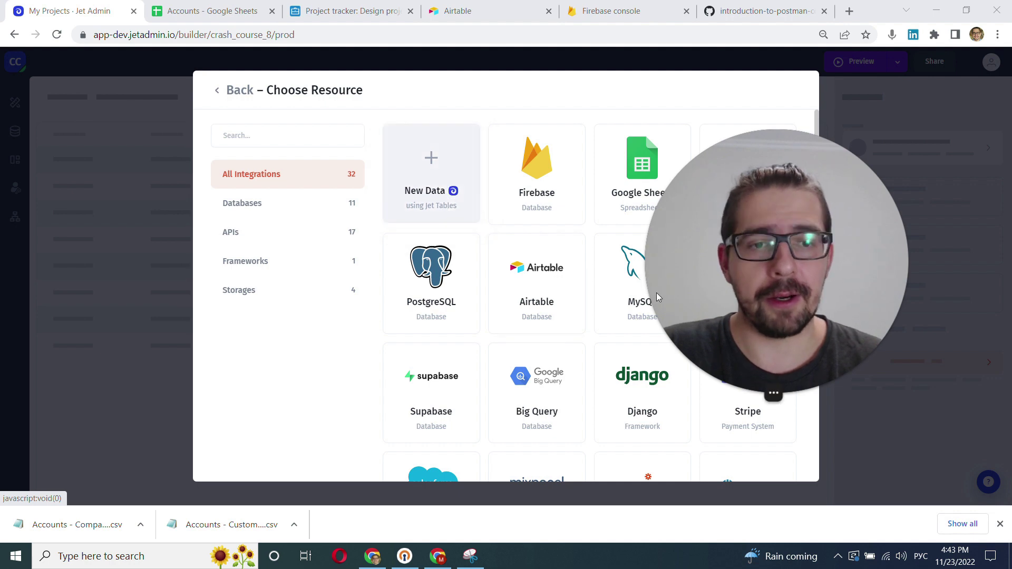
Start a new Jet Tables data resource, then view the Accounts spreadsheet's Customers sheet.
mouse_move(749, 394)
left_click(749, 393)
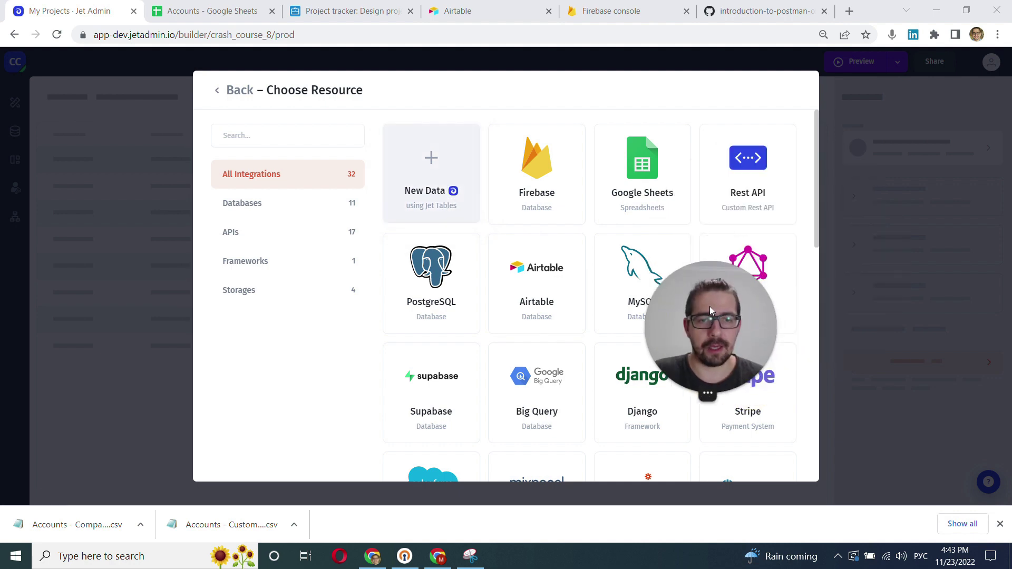
left_click_drag(712, 335, 84, 420)
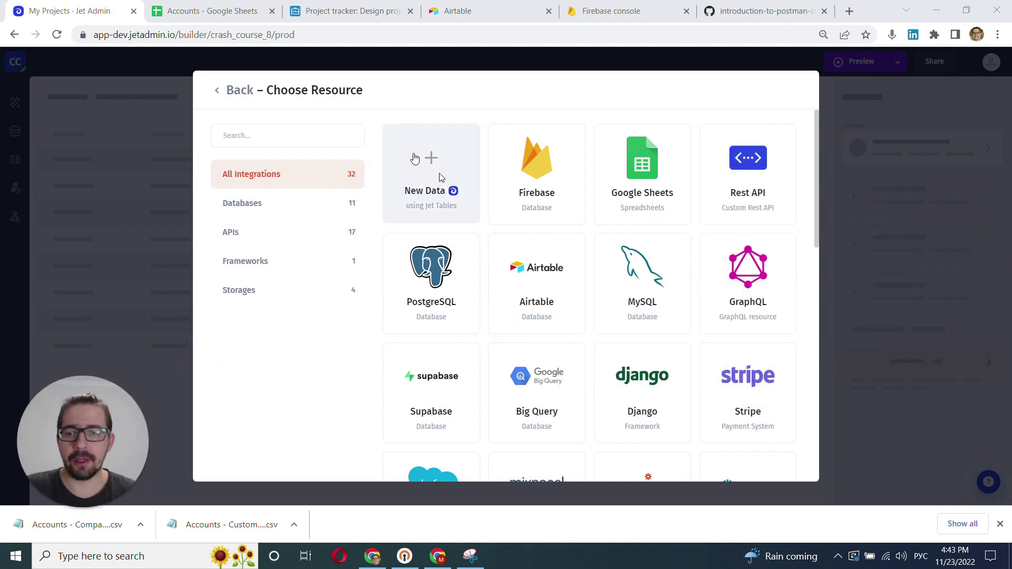
left_click(432, 140)
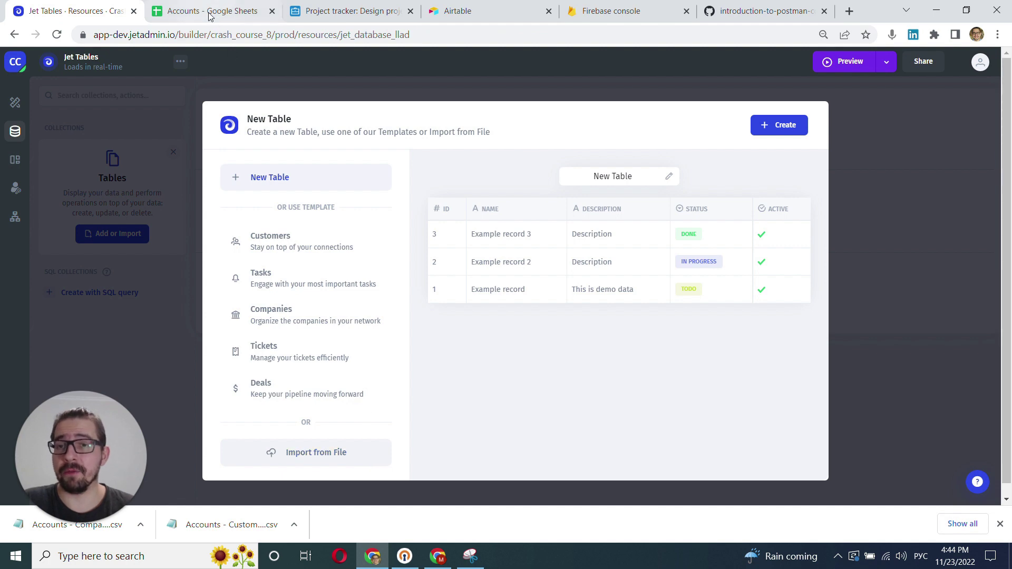
left_click(231, 10)
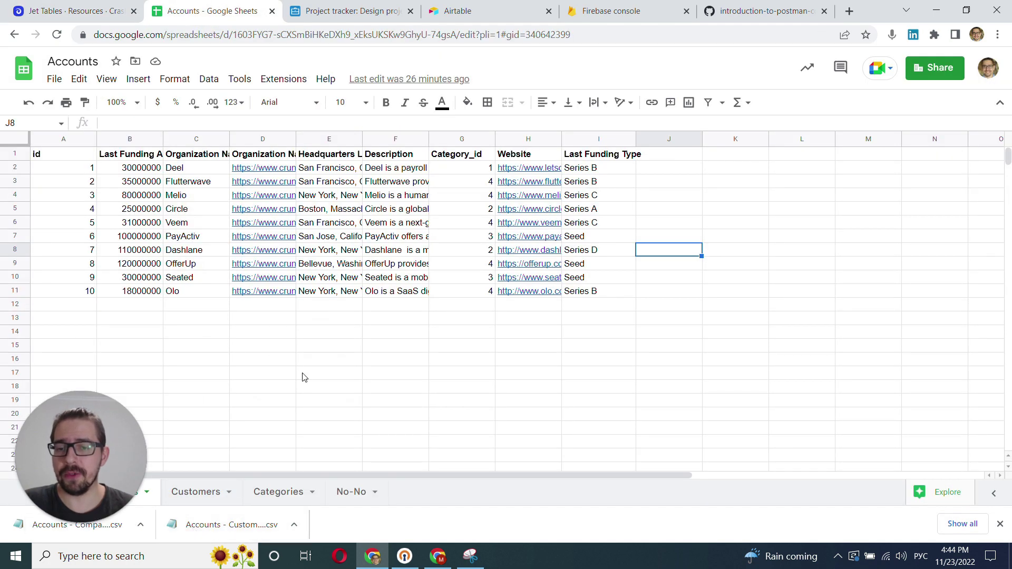
left_click(190, 492)
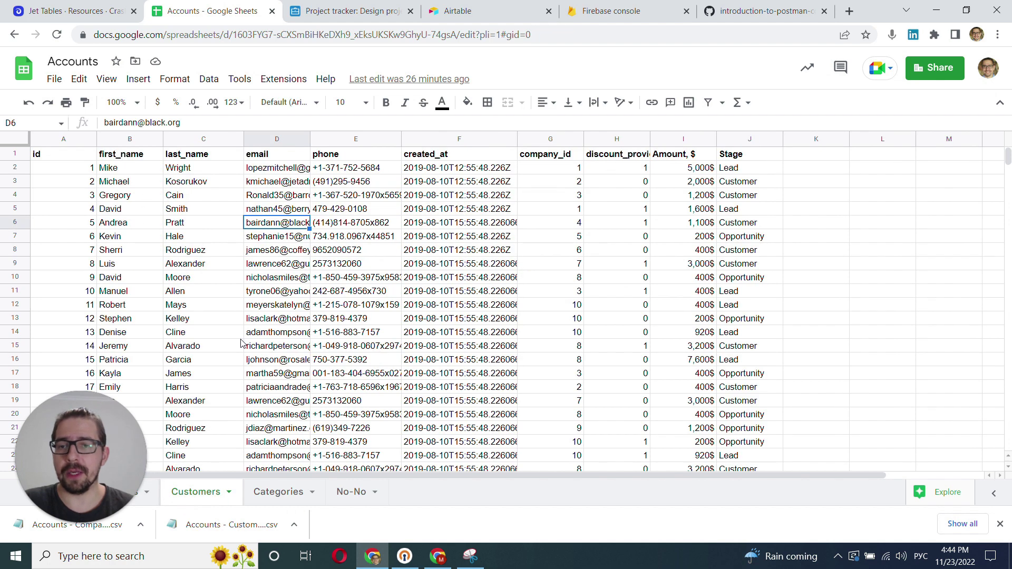
Import a new table from the Downloads file Accounts - Companies (7).csv.
left_click(58, 11)
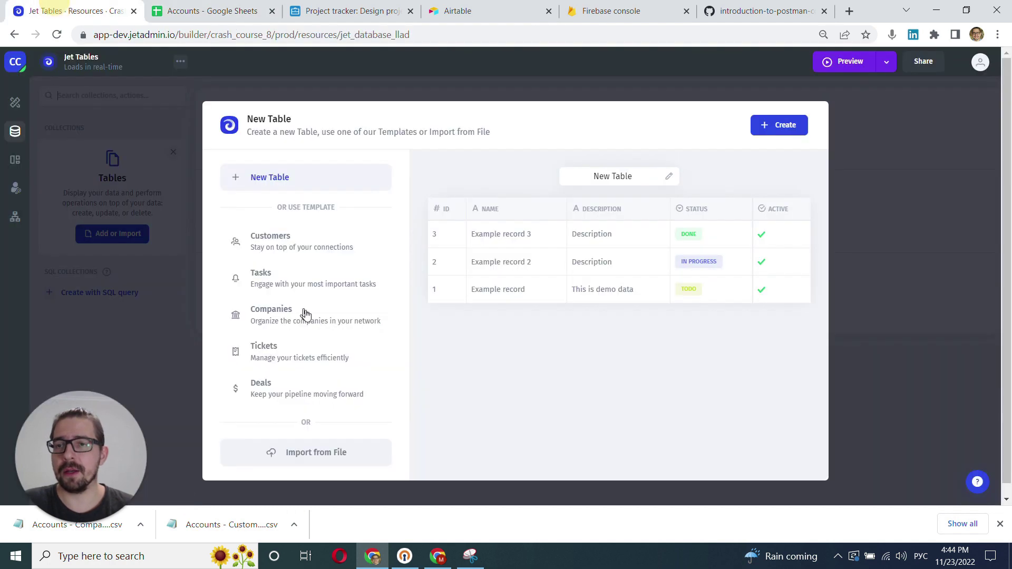
left_click(309, 456)
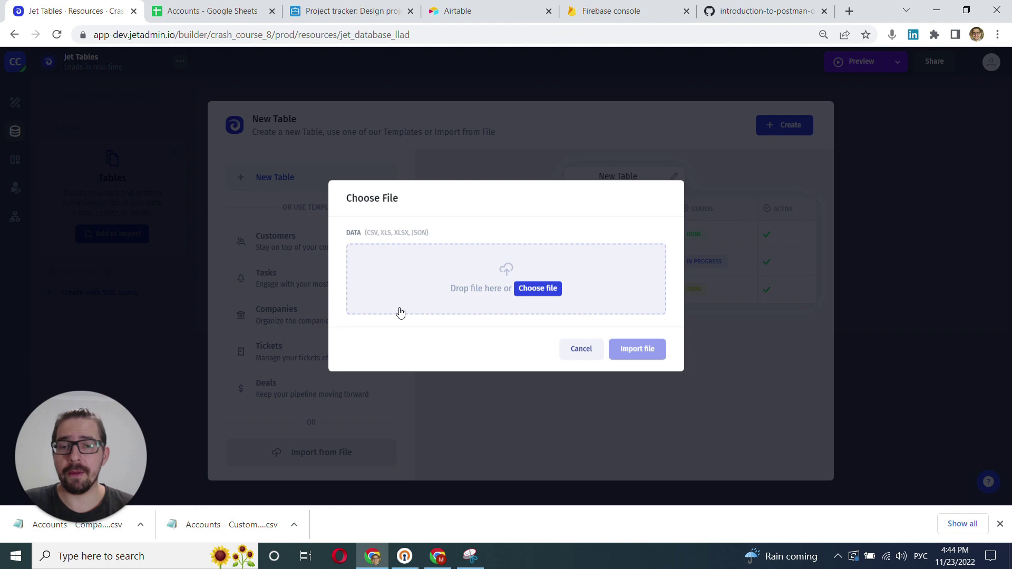
left_click(528, 287)
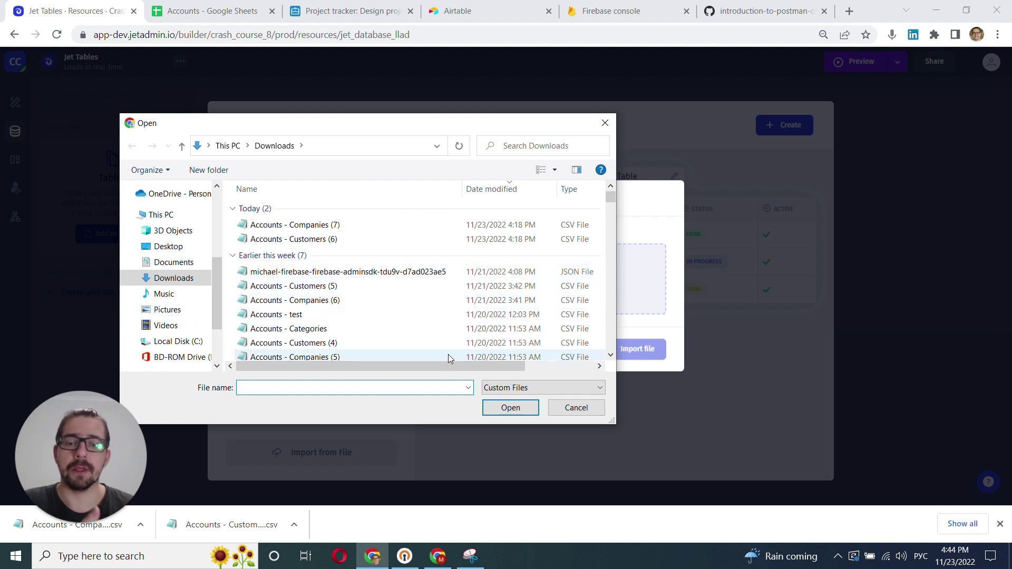
left_click(315, 225)
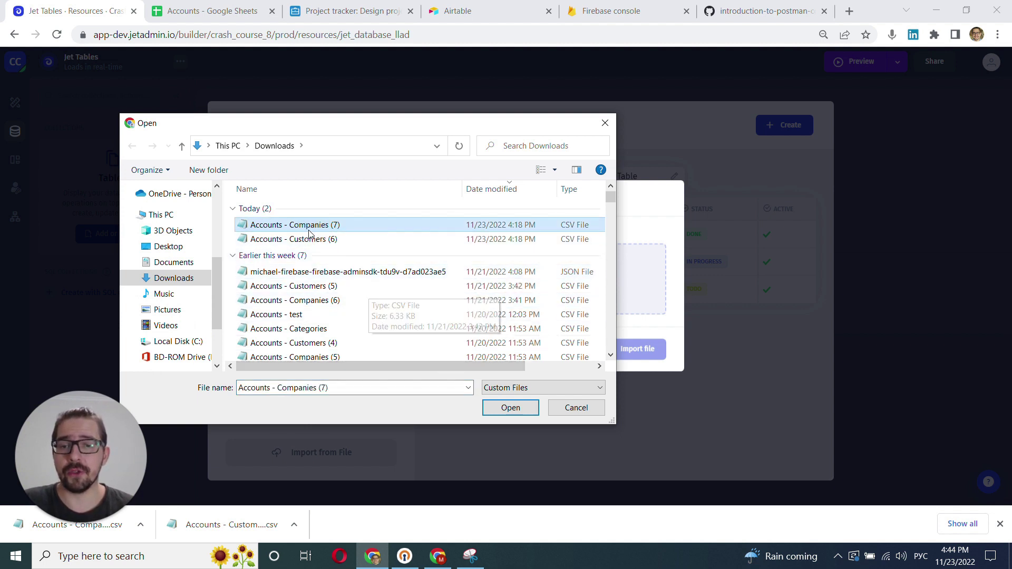
left_click(504, 409)
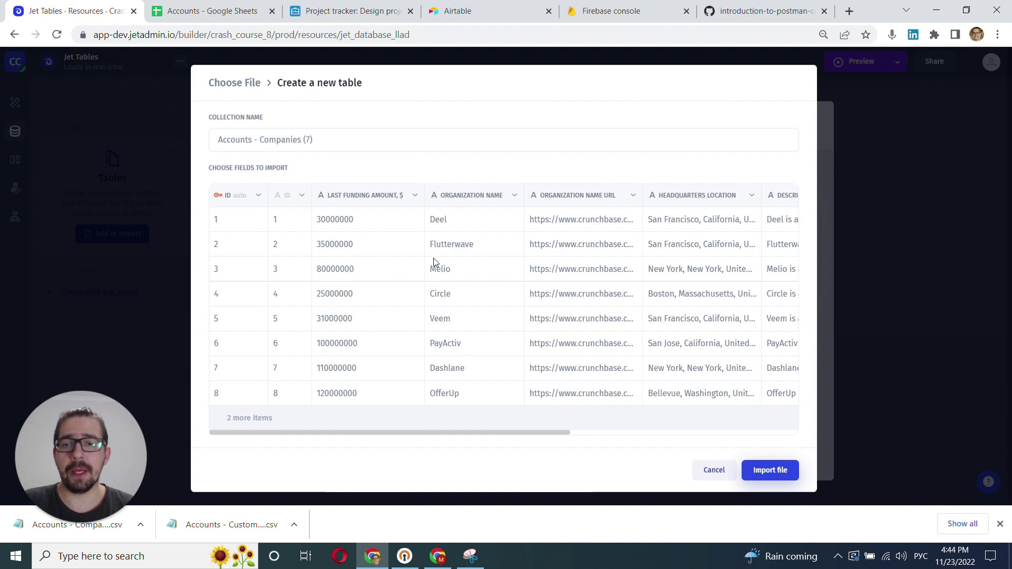
Remove the ' (7)' suffix so the collection is named 'Accounts - Companies'.
left_click_drag(316, 140, 301, 140)
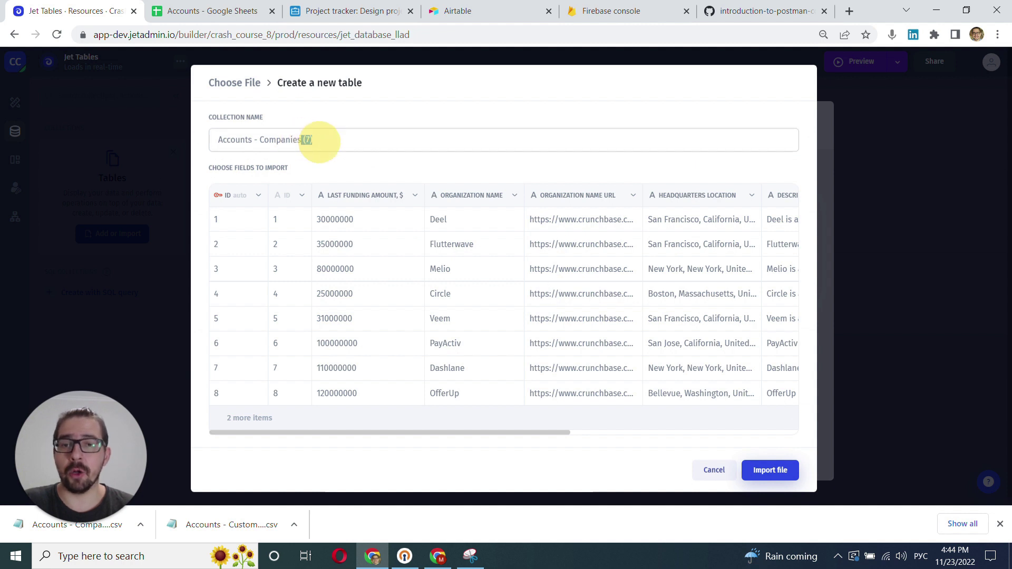
key("BackSpace")
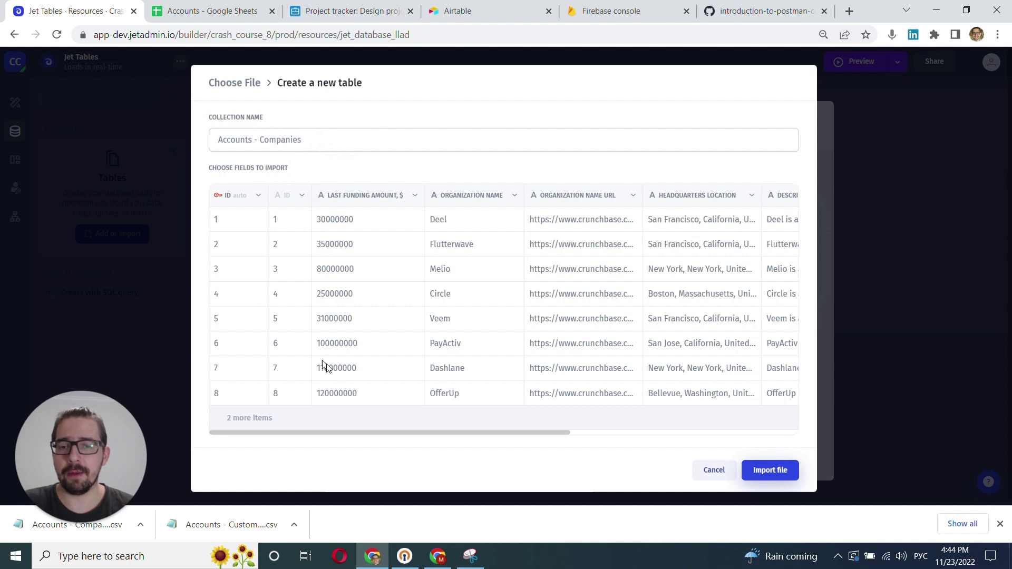
left_click_drag(333, 433, 388, 425)
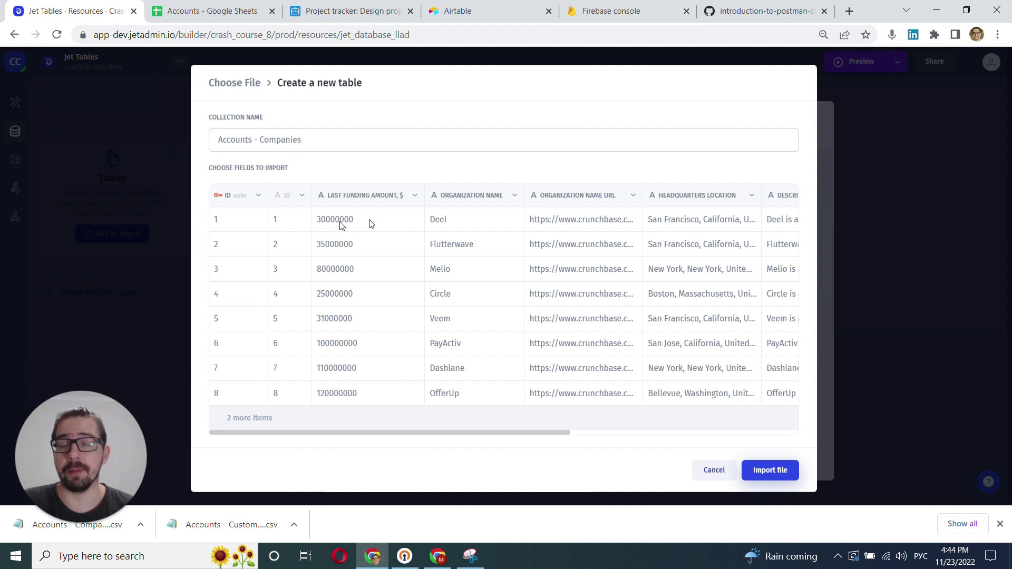
Set the Last Funding Amount, $ field to Number type without decimal places.
left_click(414, 196)
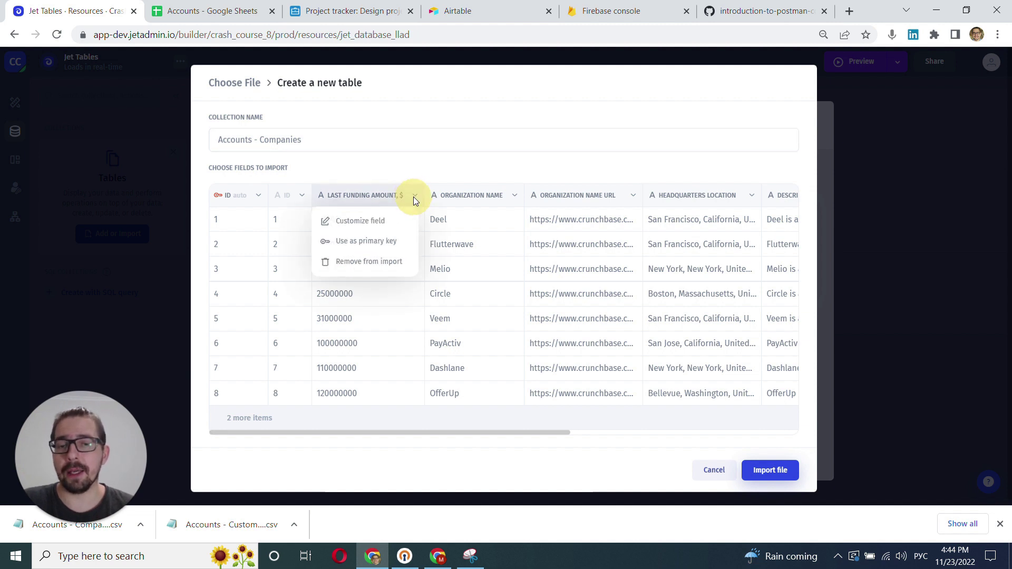
left_click(363, 224)
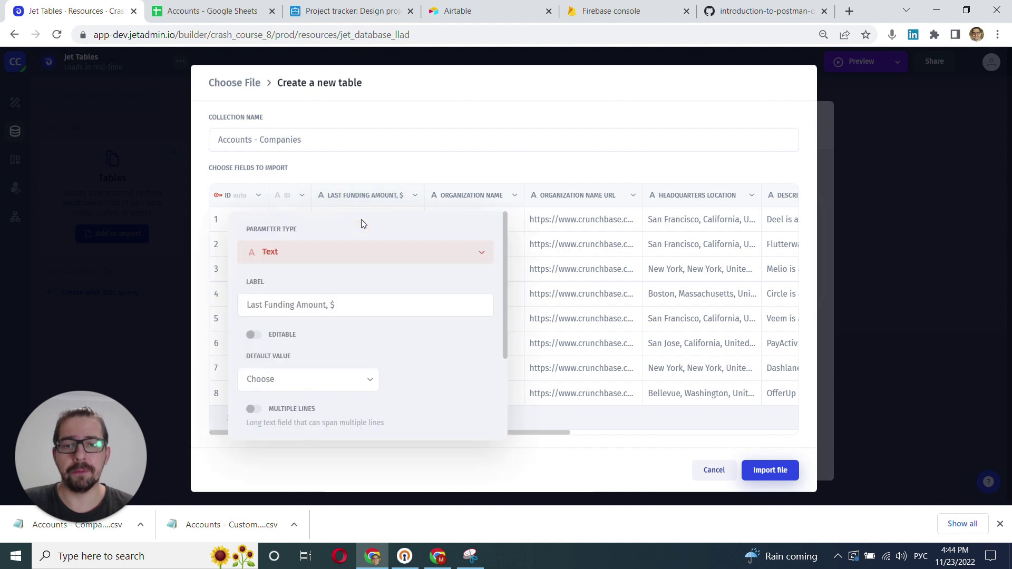
left_click(324, 254)
key("alt+shift")
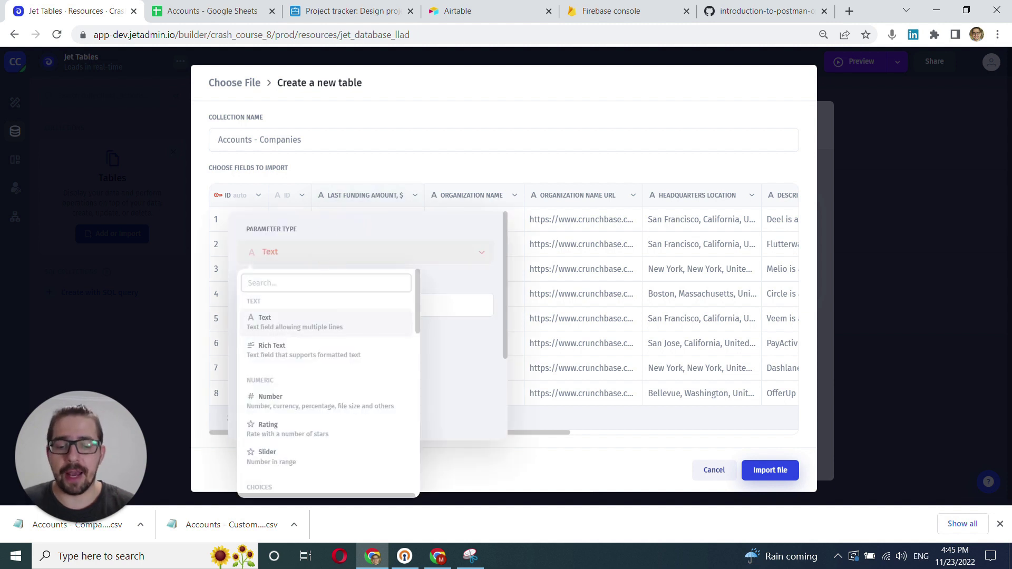
type("numb")
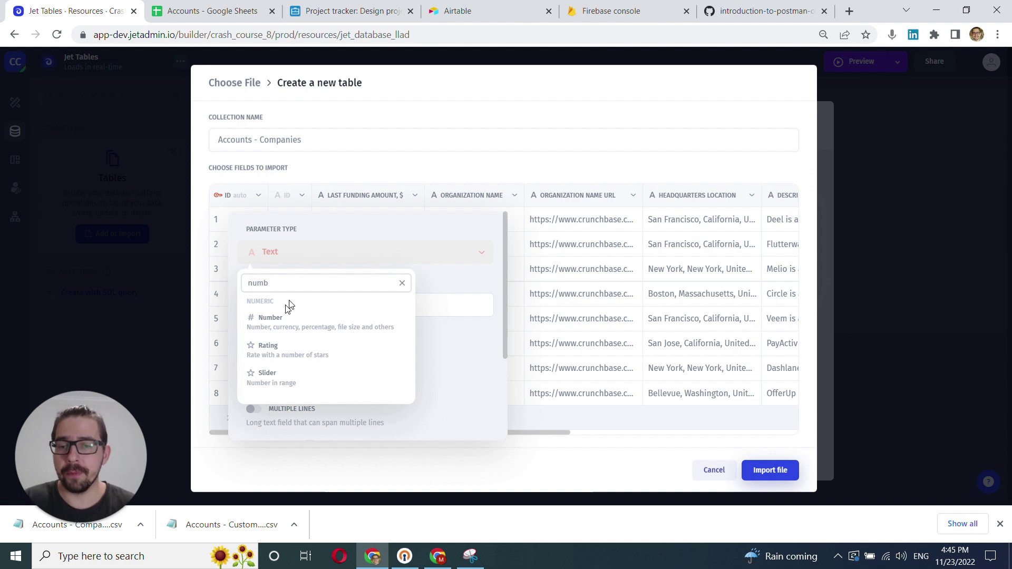
left_click(288, 320)
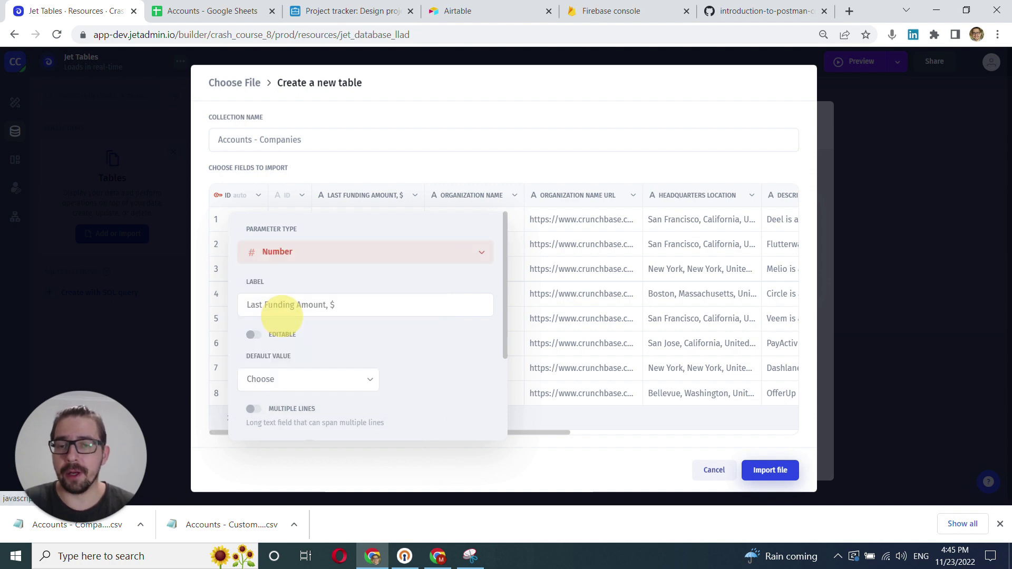
scroll(366, 344, "down", 3)
left_click(299, 354)
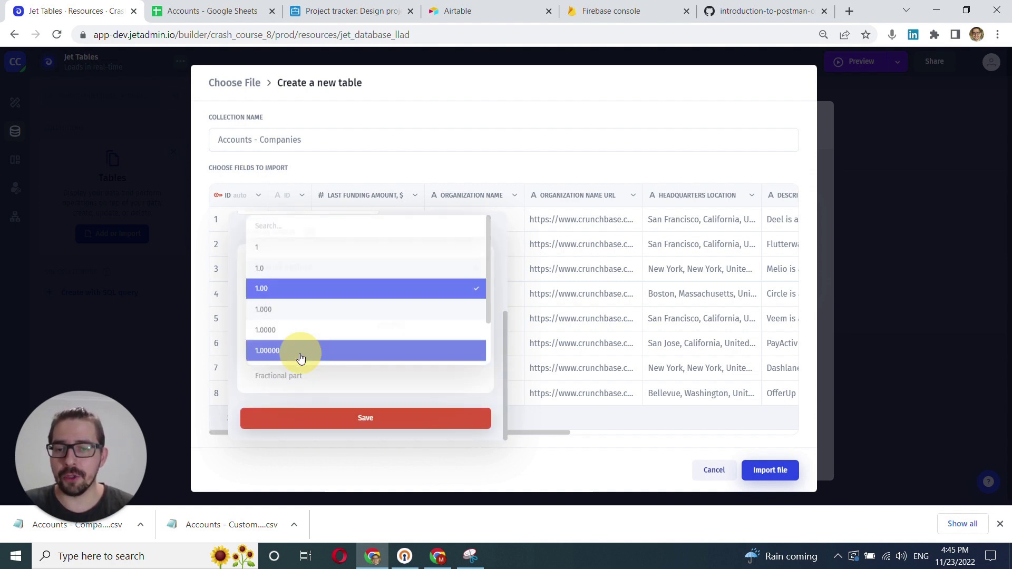
left_click(286, 248)
left_click(324, 419)
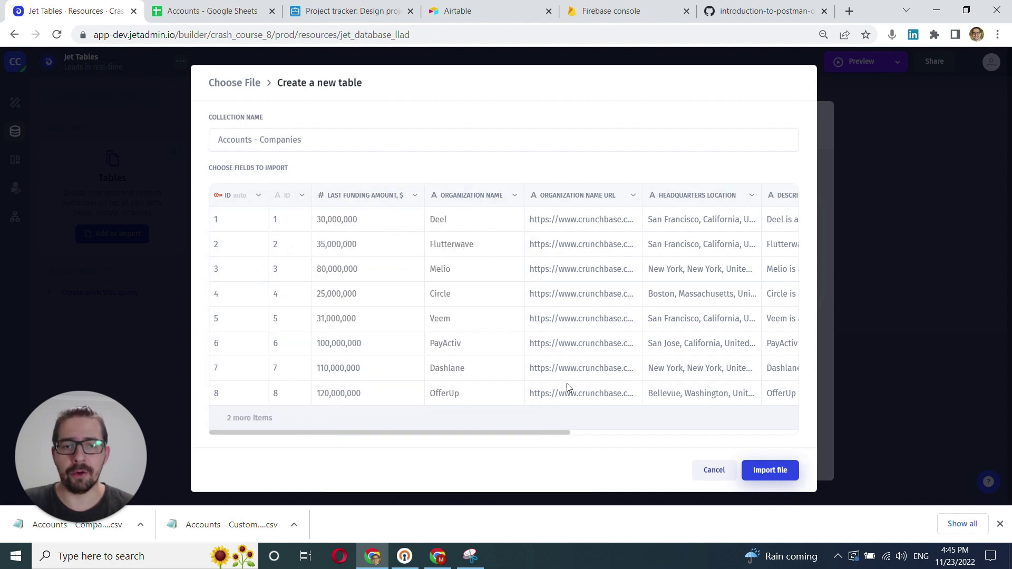
Import the 10 company records, then create a new page from the Blank layout.
left_click_drag(467, 431, 422, 431)
left_click(769, 469)
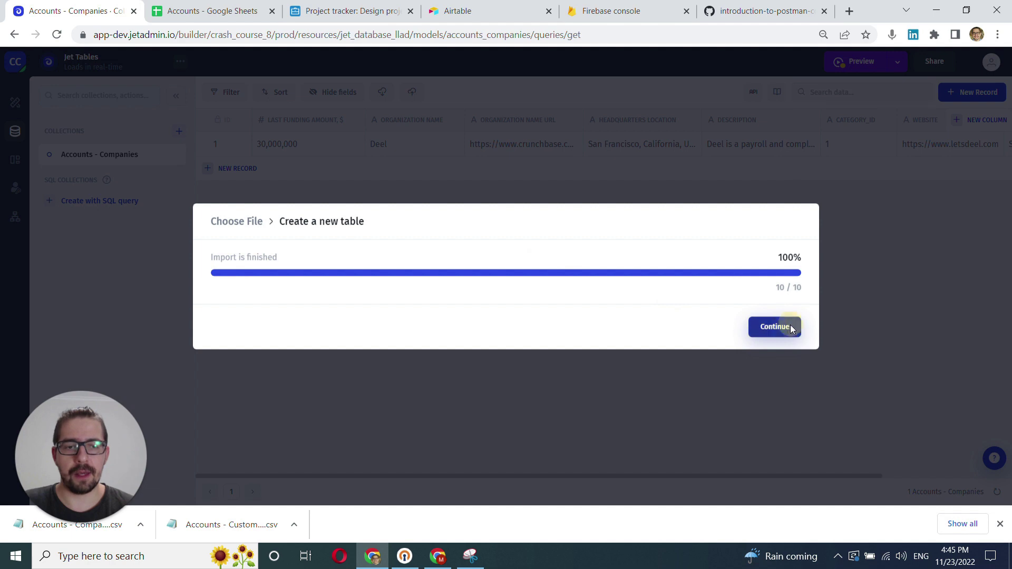
left_click(790, 327)
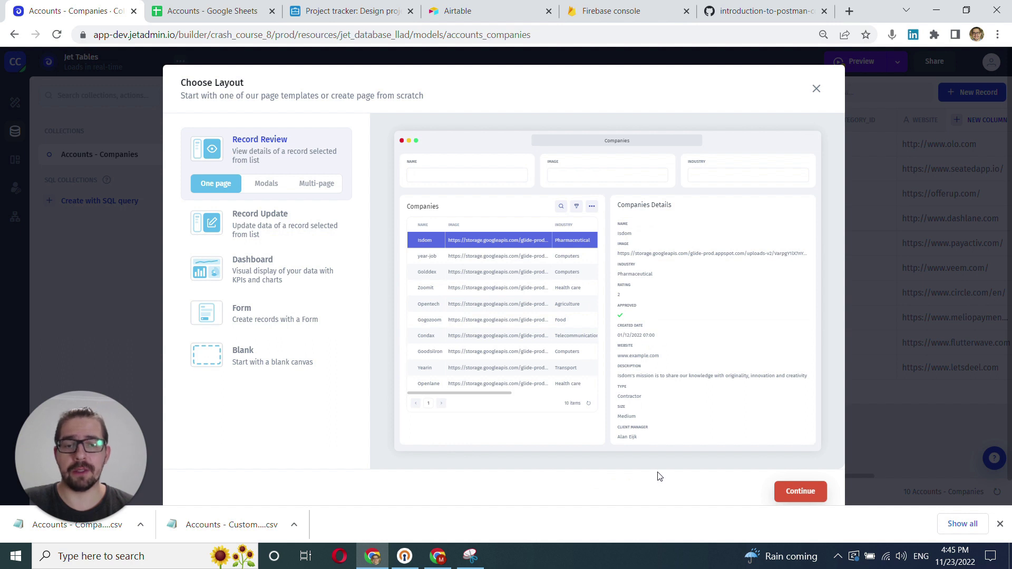
left_click(253, 358)
left_click(798, 490)
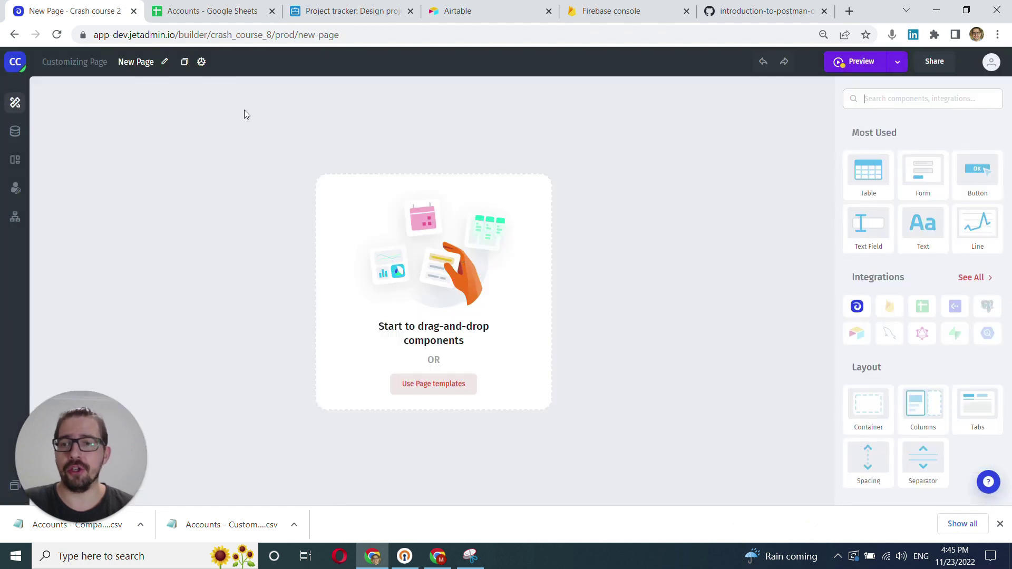
Open the Accounts - Companies collection under Jet Tables in the Data sidebar.
left_click(15, 132)
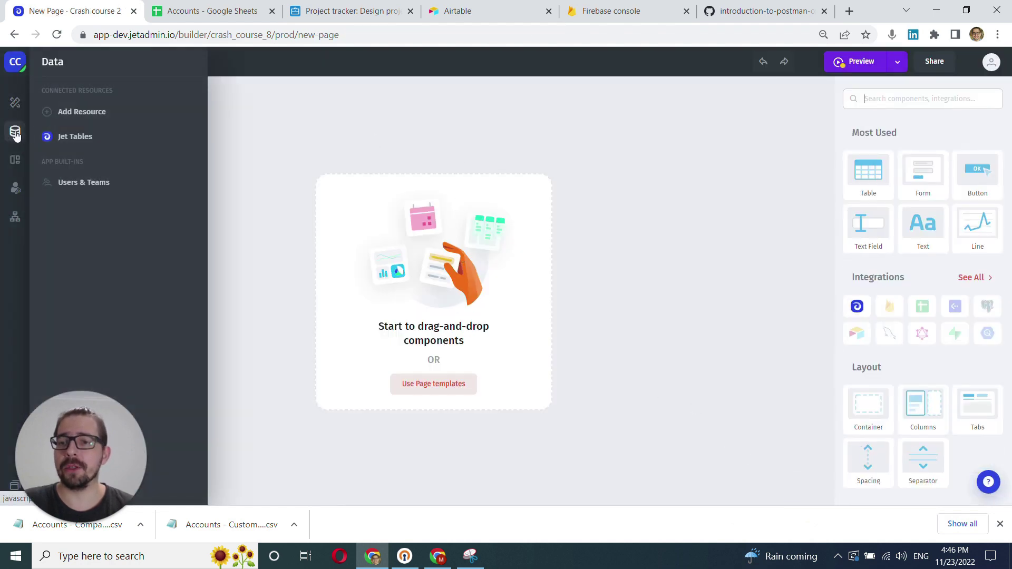
left_click(70, 138)
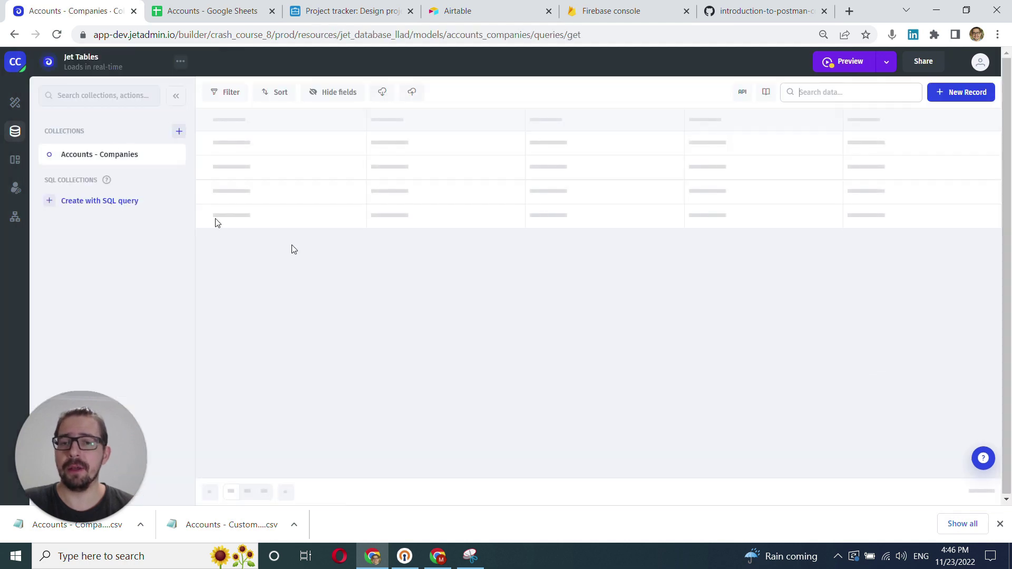